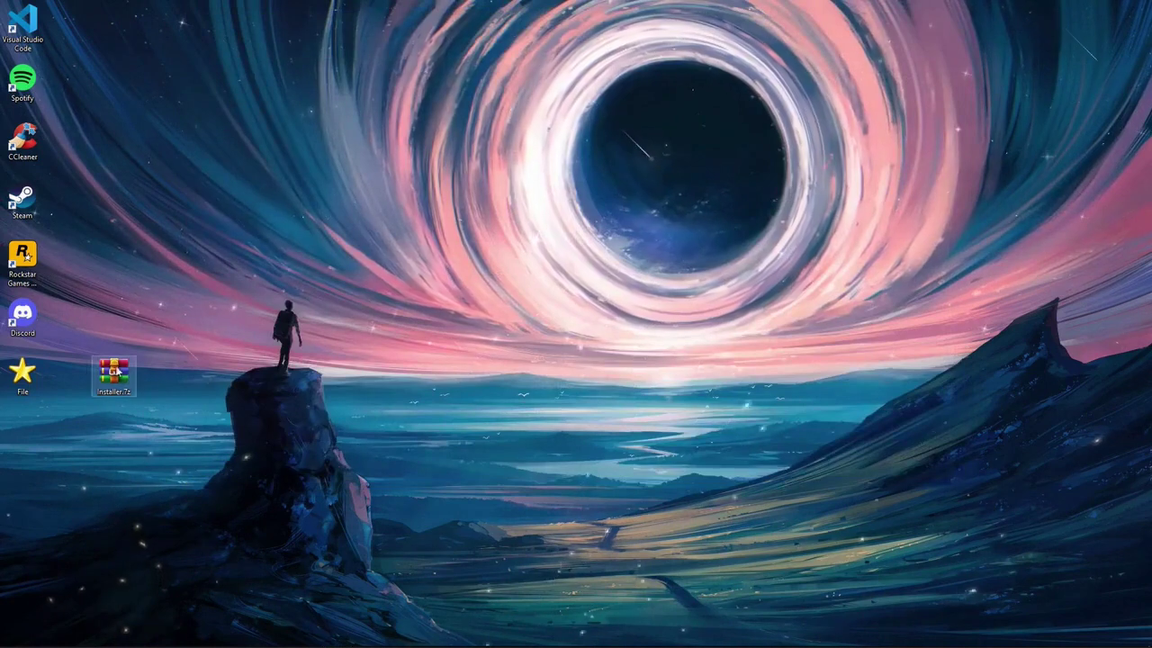
# - Unlock Installer.7z with its password, extract the Installer folder to the desktop, and close WinRAR
pyautogui.write('2022')
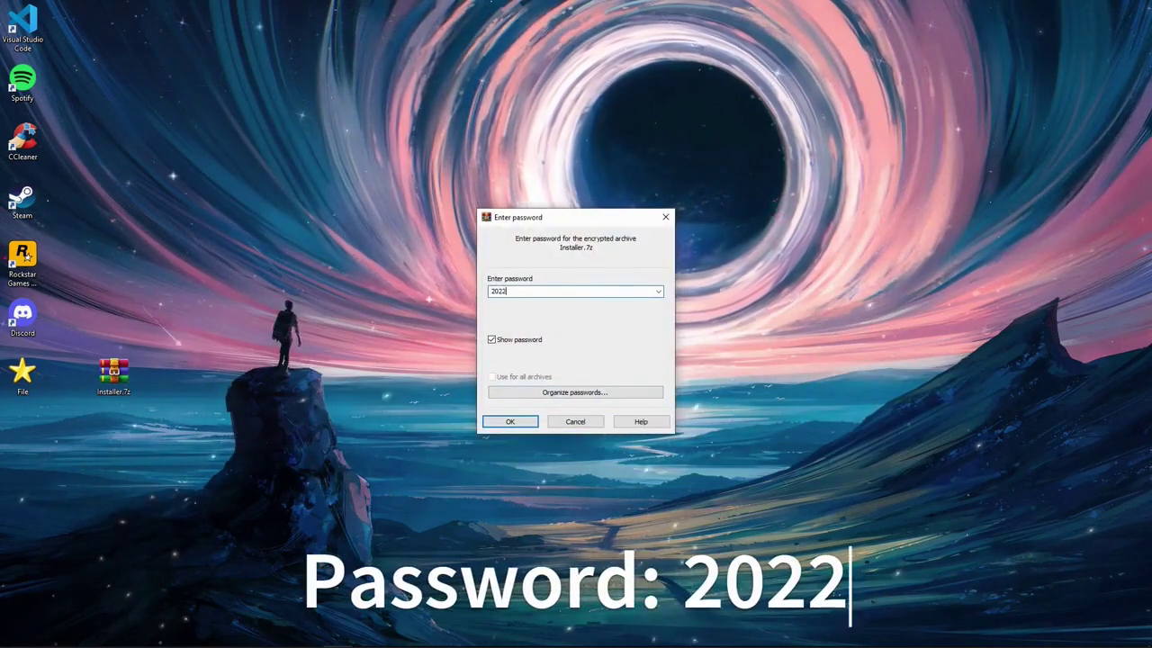
pyautogui.press('Return')
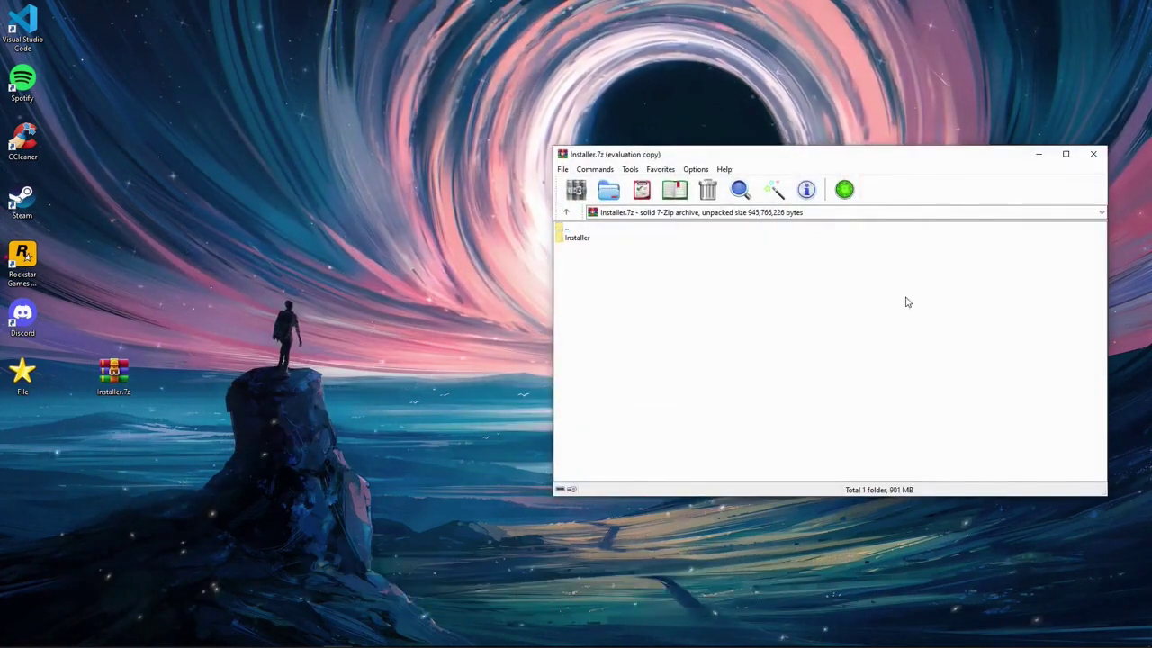
pyautogui.click(894, 329)
pyautogui.moveTo(592, 239); pyautogui.dragTo(483, 241)
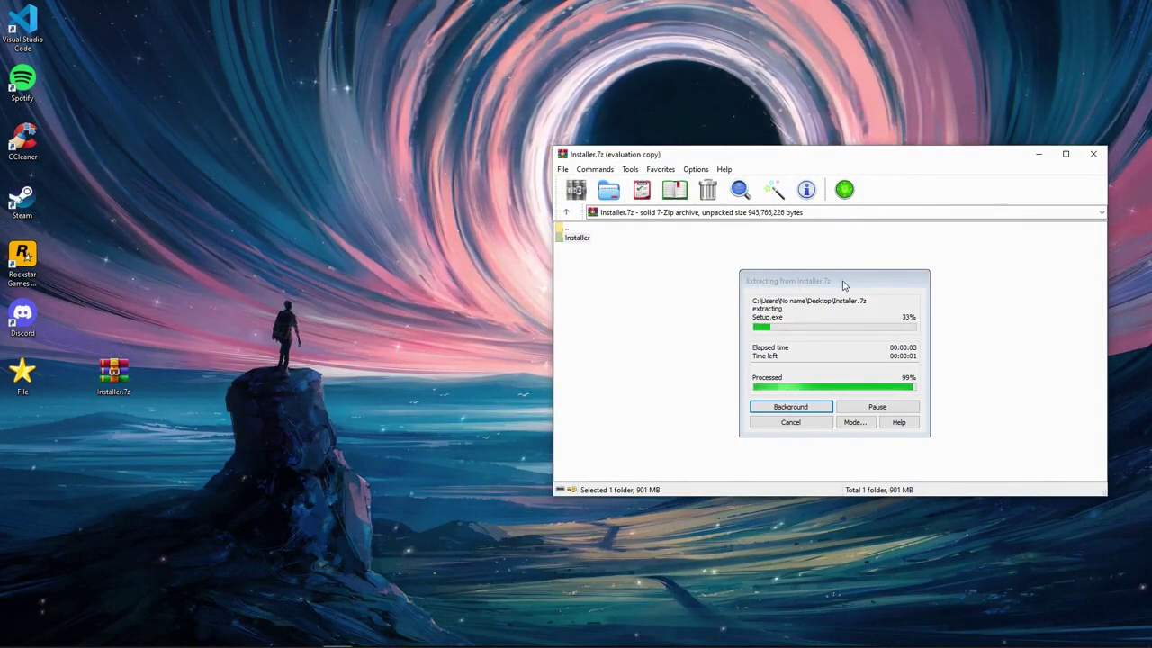
pyautogui.click(1096, 160)
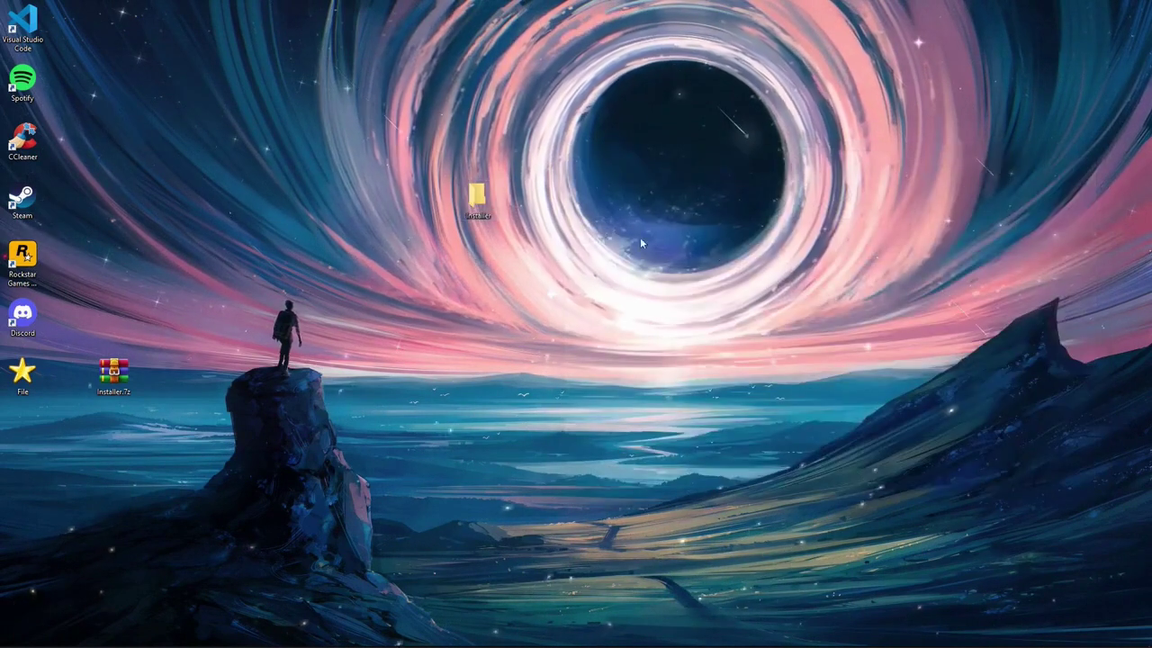
# - Run Setup.exe from the extracted Installer folder, approving the UAC prompt and setup language
pyautogui.doubleClick(477, 199)
pyautogui.doubleClick(430, 447)
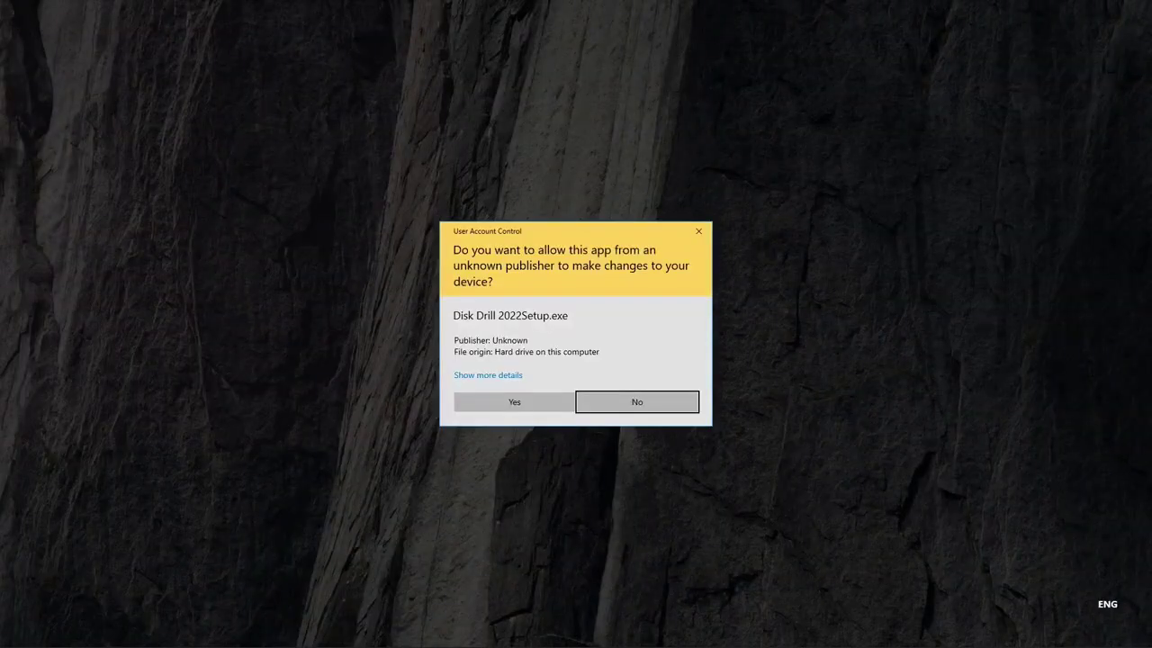
pyautogui.click(532, 398)
pyautogui.click(590, 354)
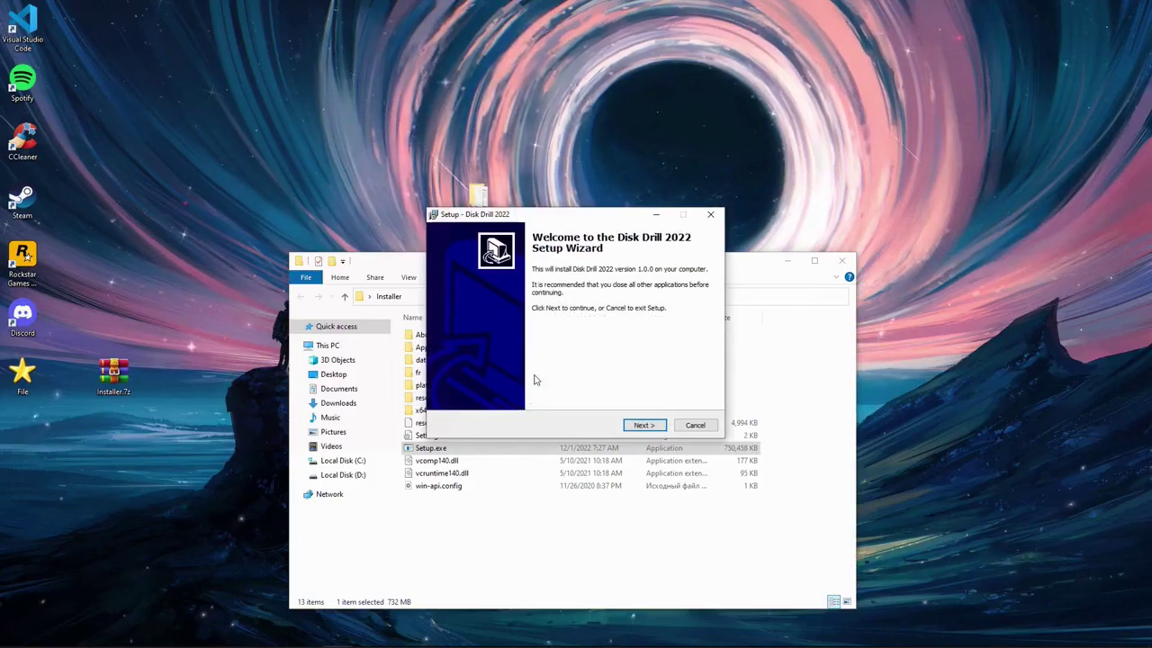
# - Install Disk Drill 2022 to C:\Program Files (x86)\Disk Drill 2022 with default settings and a desktop icon
pyautogui.click(643, 425)
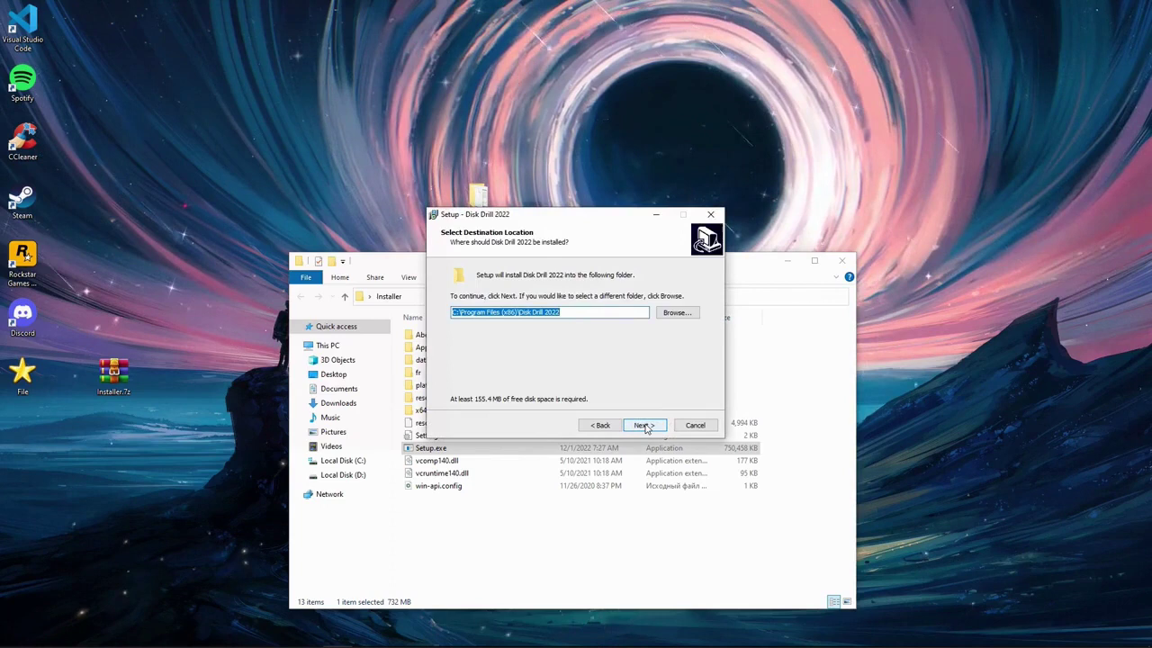
pyautogui.click(644, 425)
pyautogui.click(643, 424)
pyautogui.click(643, 425)
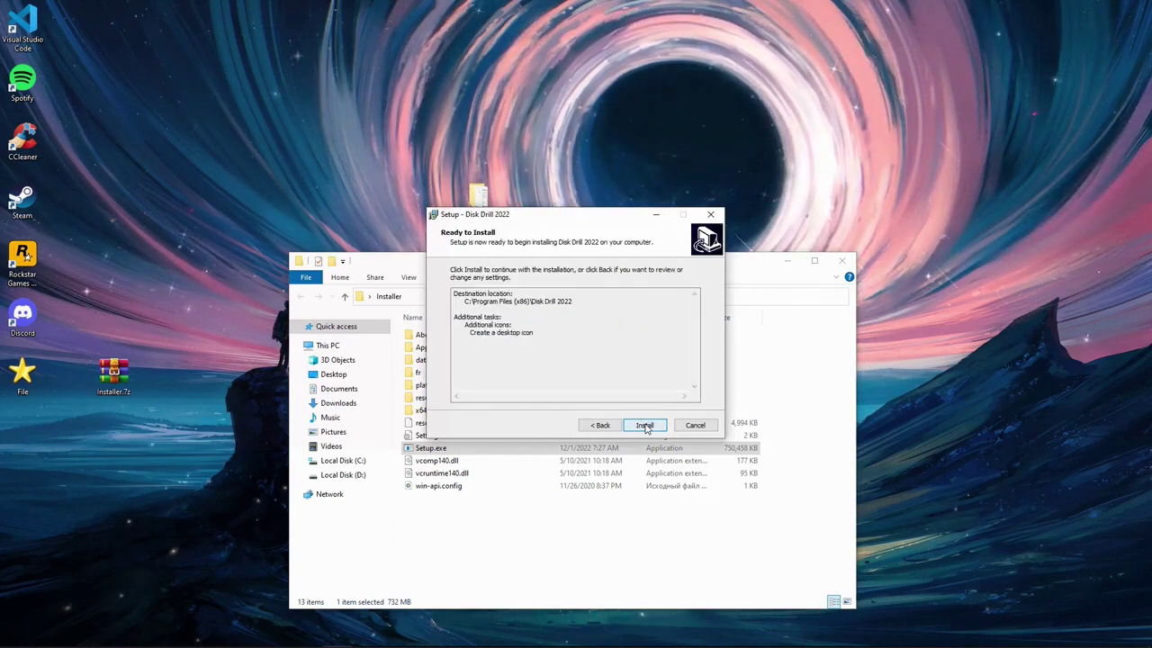
pyautogui.click(644, 425)
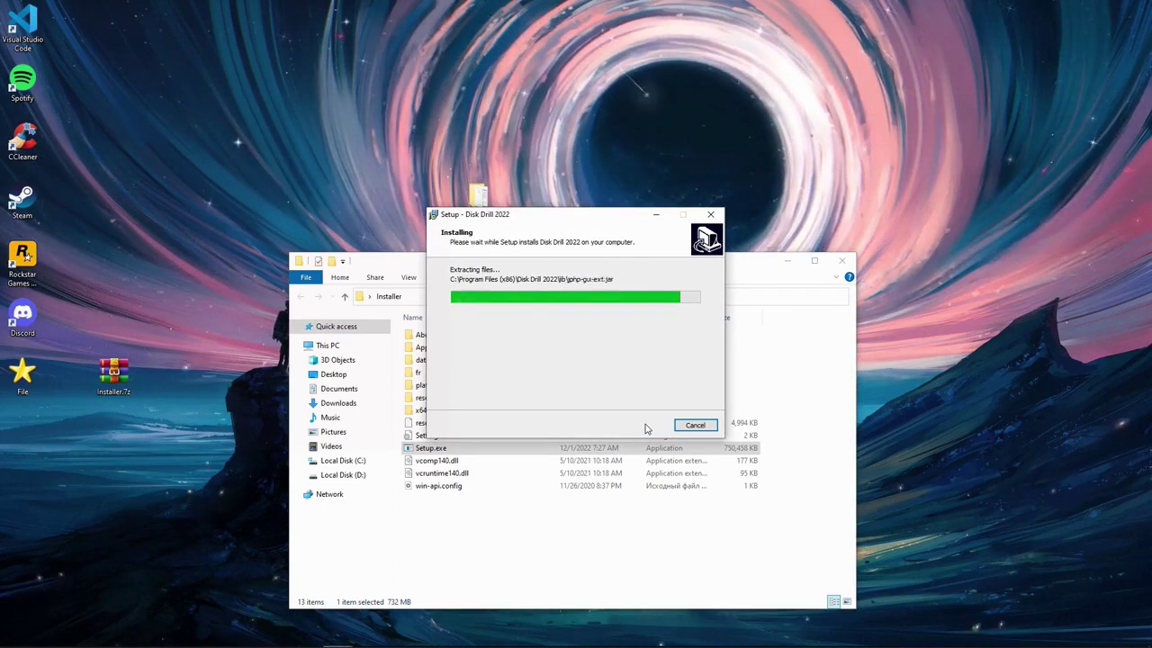
pyautogui.click(661, 424)
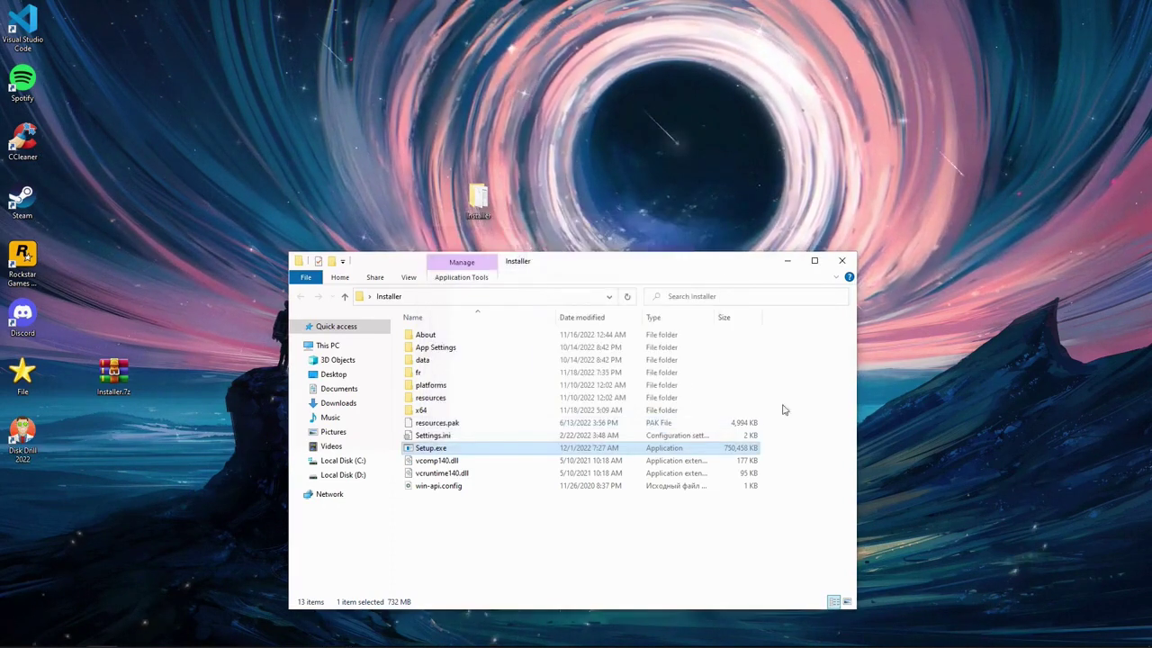
# - Close the Installer folder, move the Disk Drill 2022 shortcut to mid-desktop, and launch Disk Drill
pyautogui.click(841, 261)
pyautogui.moveTo(7, 438); pyautogui.dragTo(509, 441)
pyautogui.doubleClick(527, 435)
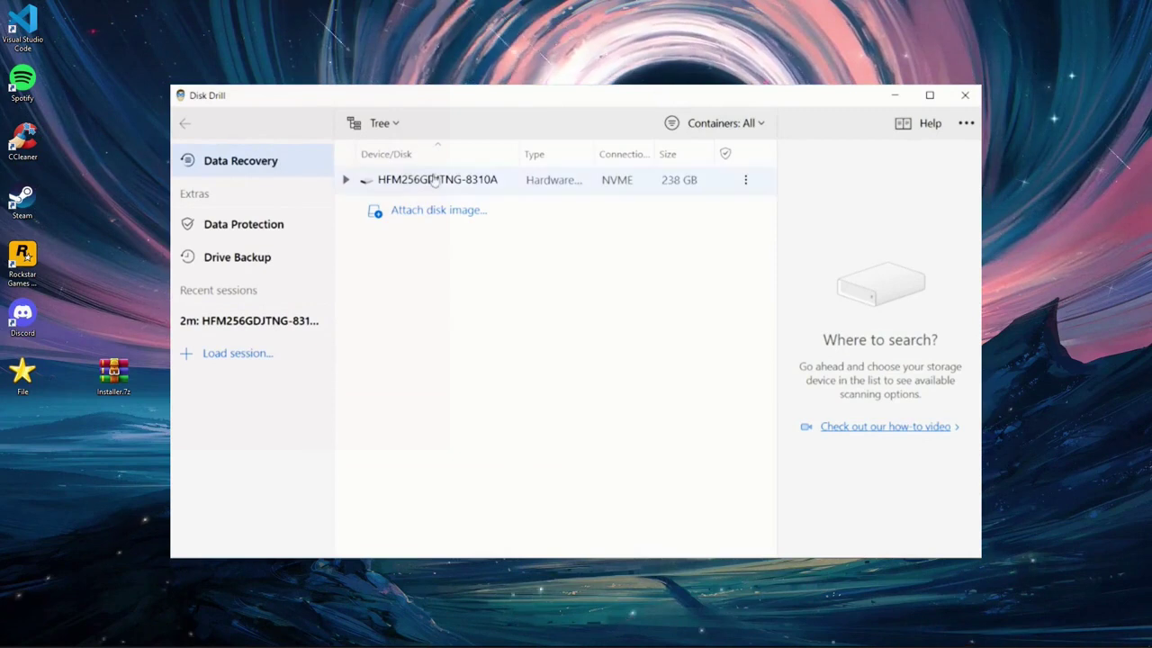
pyautogui.click(480, 189)
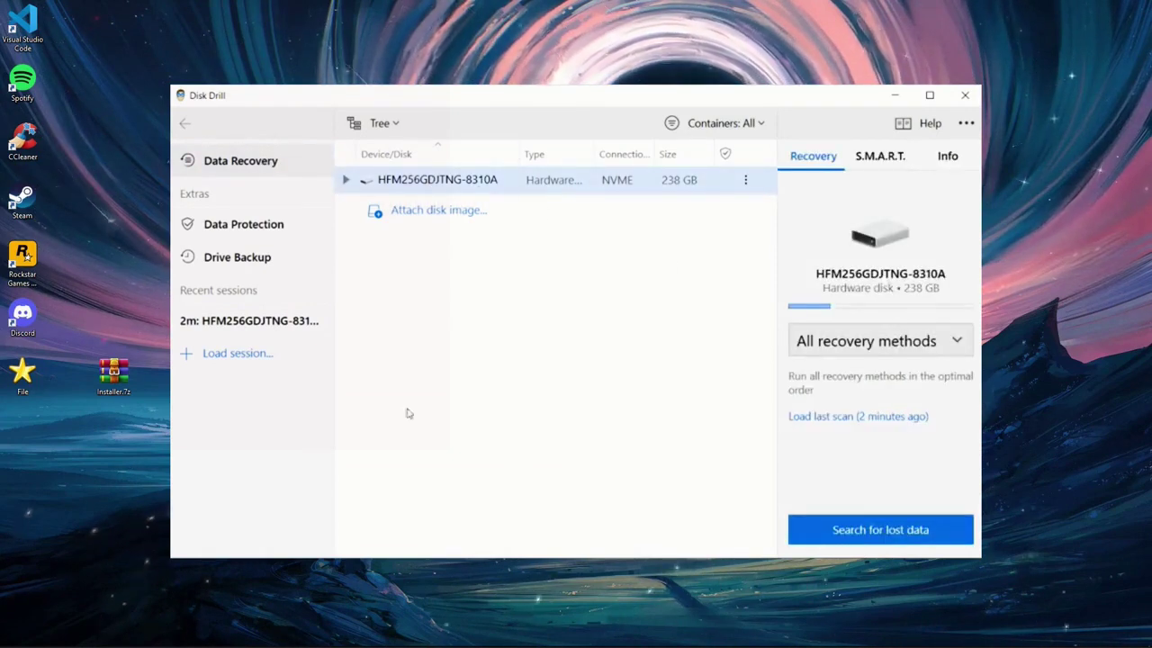
pyautogui.click(849, 338)
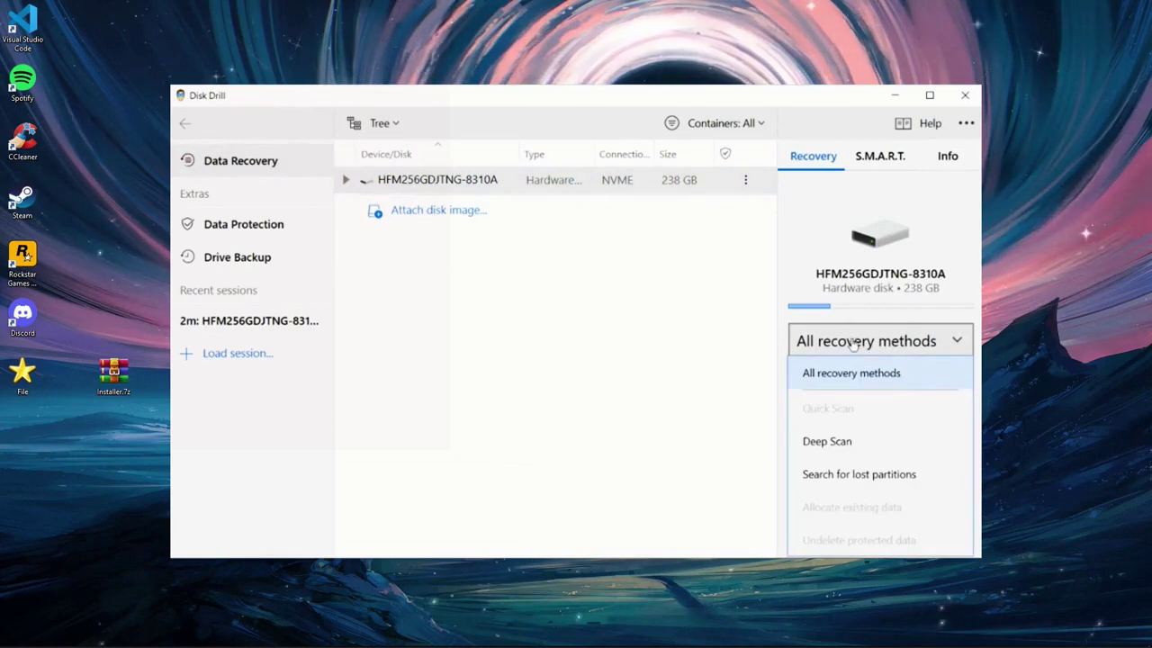
pyautogui.click(859, 372)
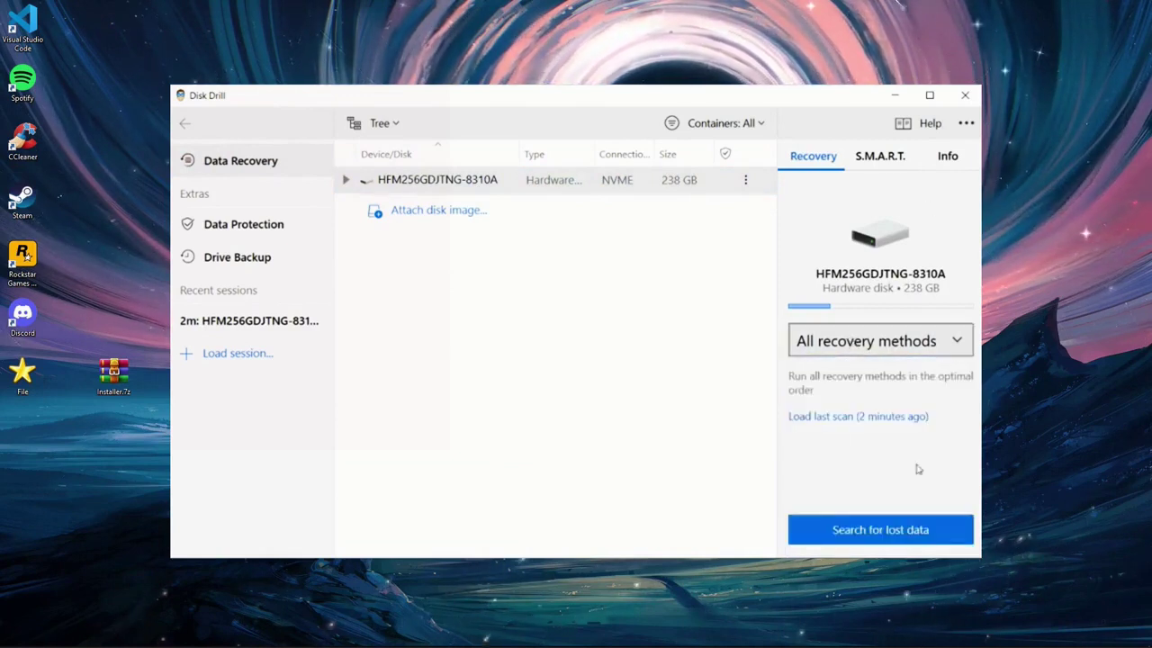
pyautogui.click(929, 342)
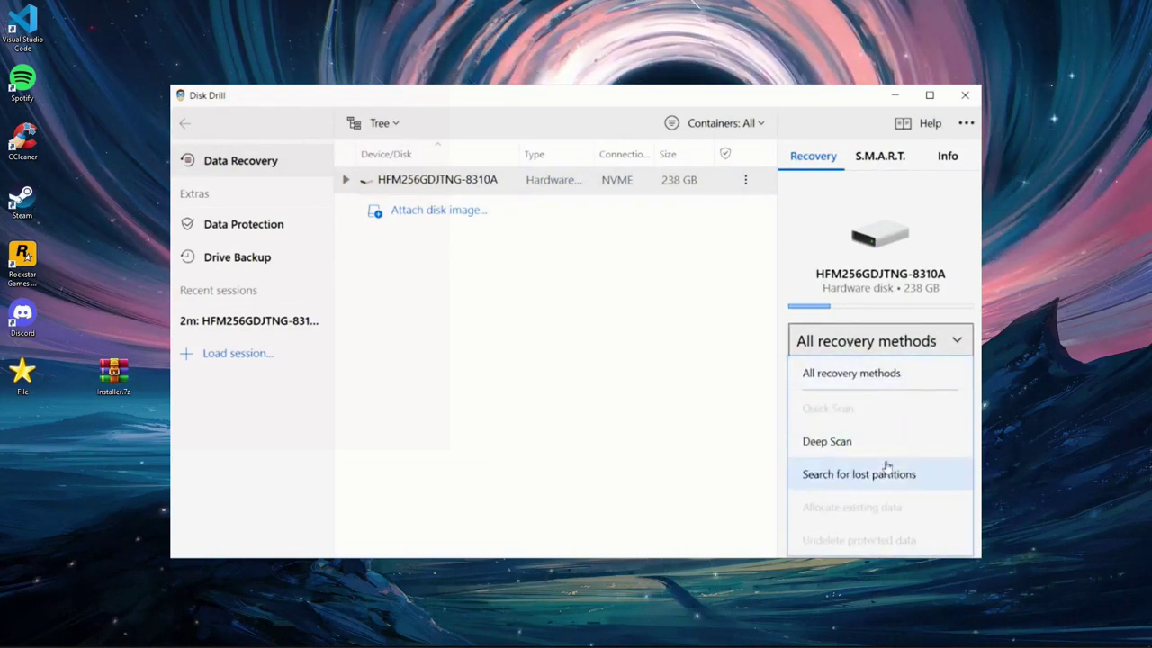
pyautogui.click(896, 373)
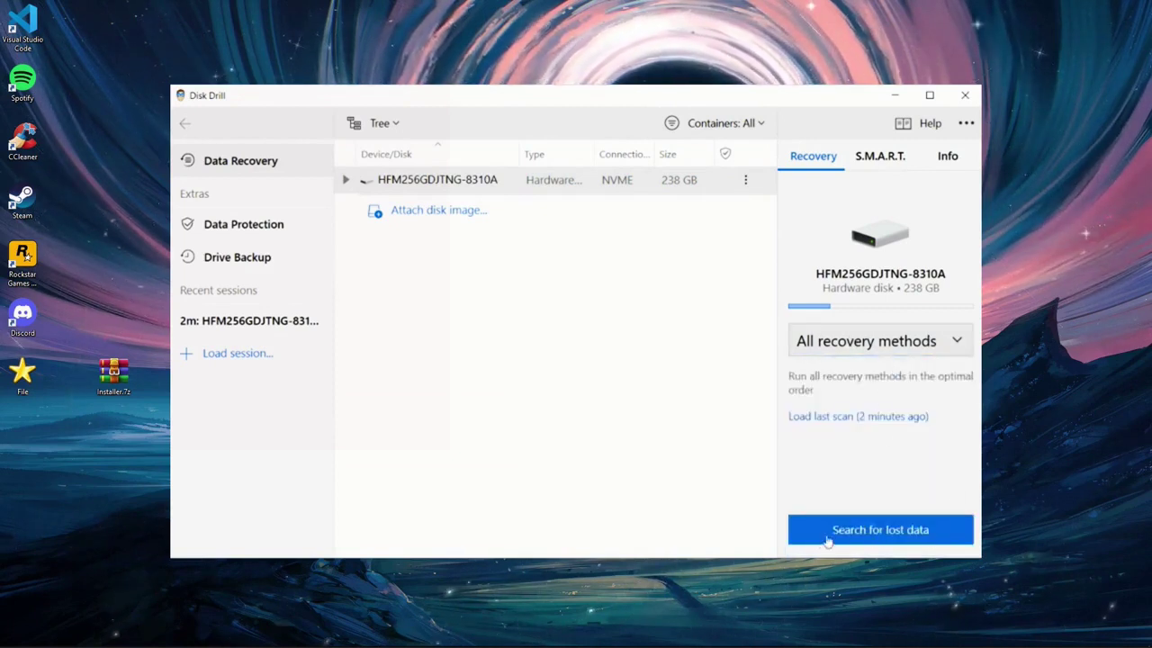
pyautogui.click(877, 531)
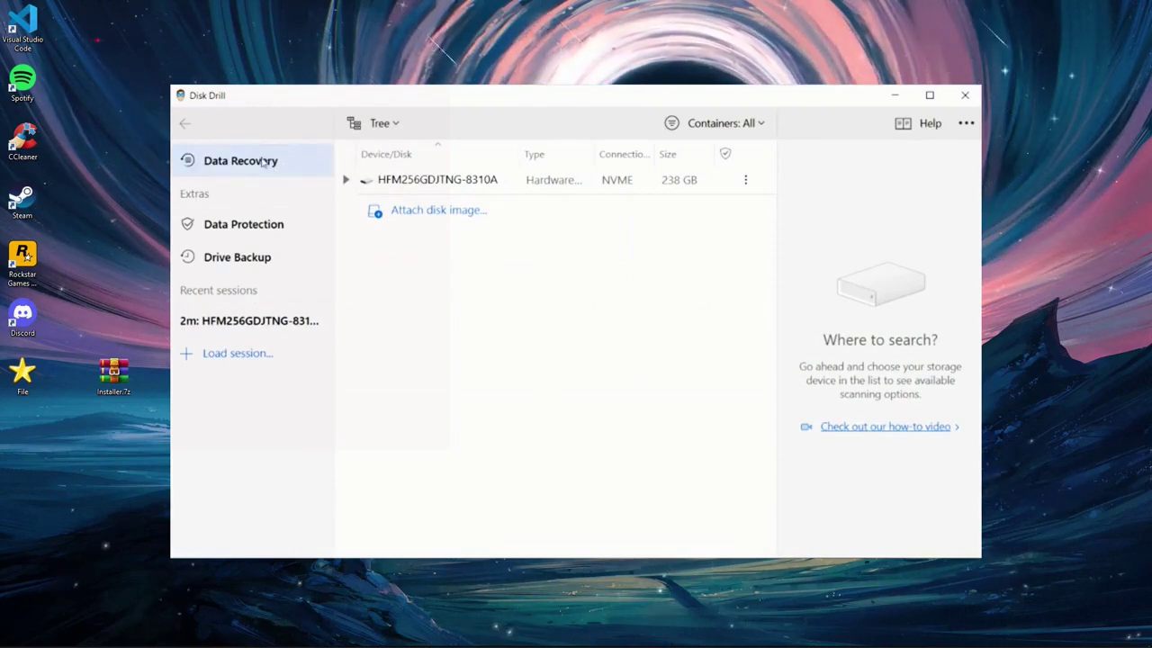
# - Scan the HFM256GDJTNG-8310A NVMe disk using All recovery methods, then reselect the drive afterwards
pyautogui.click(478, 188)
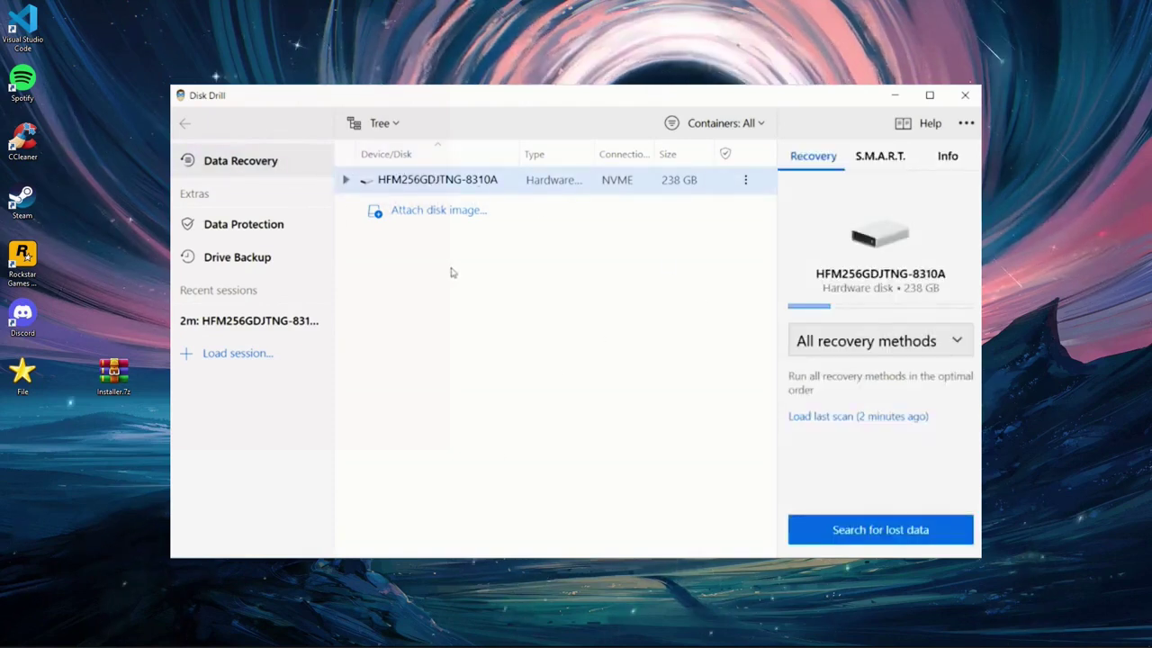
pyautogui.click(871, 350)
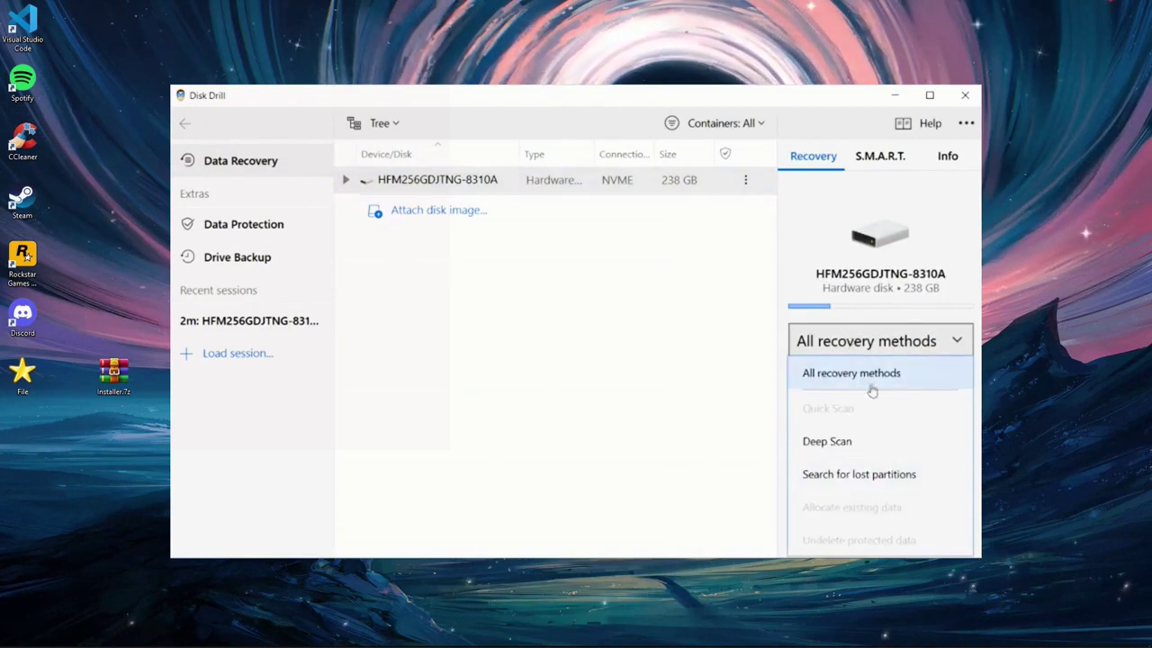
pyautogui.click(852, 351)
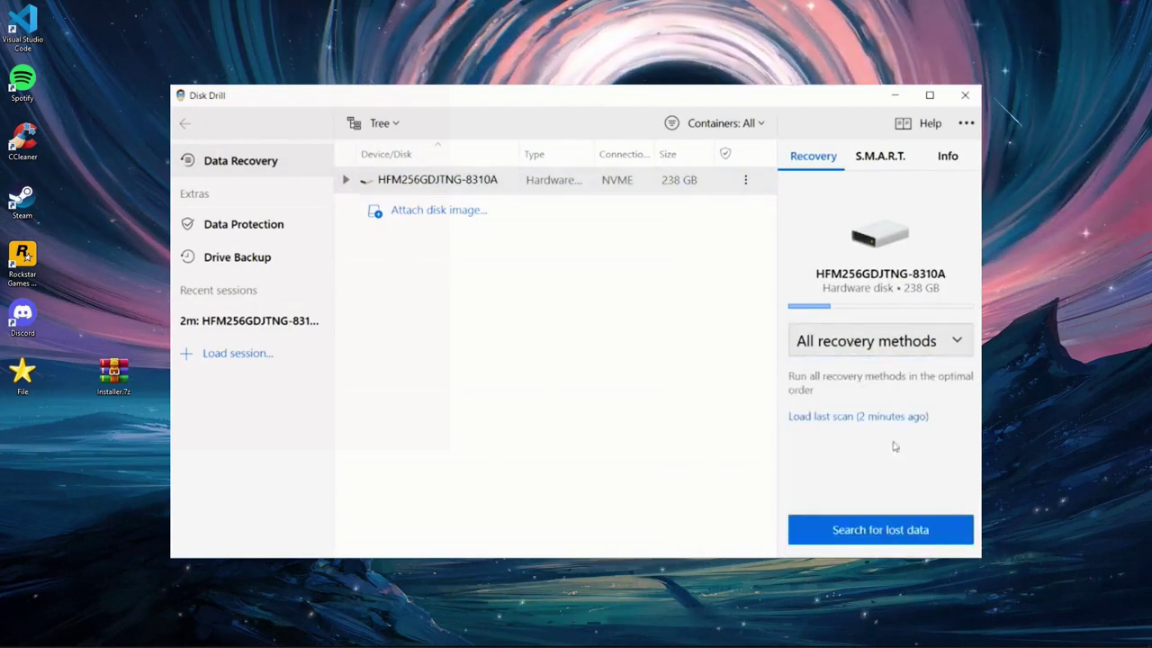
pyautogui.click(930, 342)
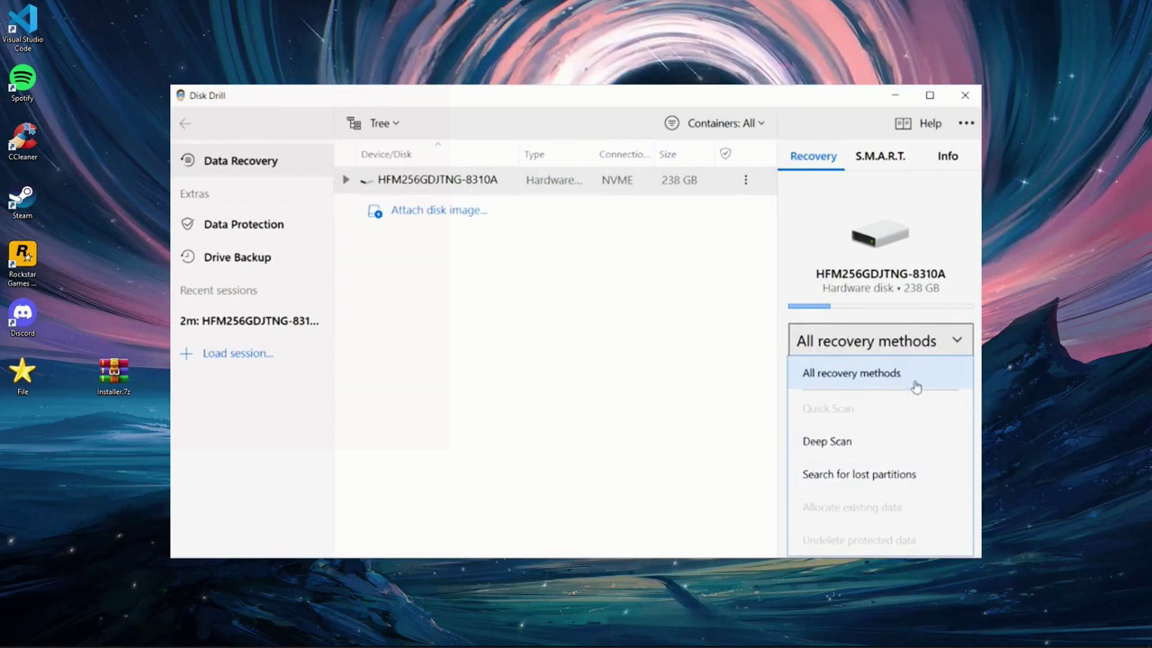
pyautogui.click(895, 375)
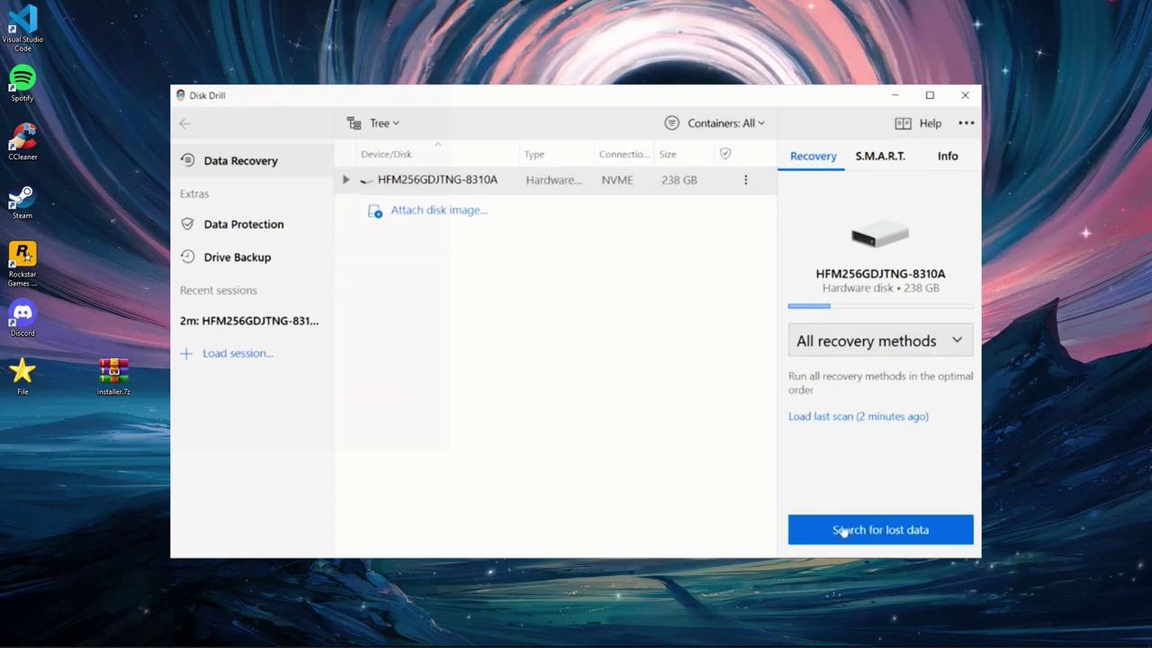
pyautogui.click(875, 532)
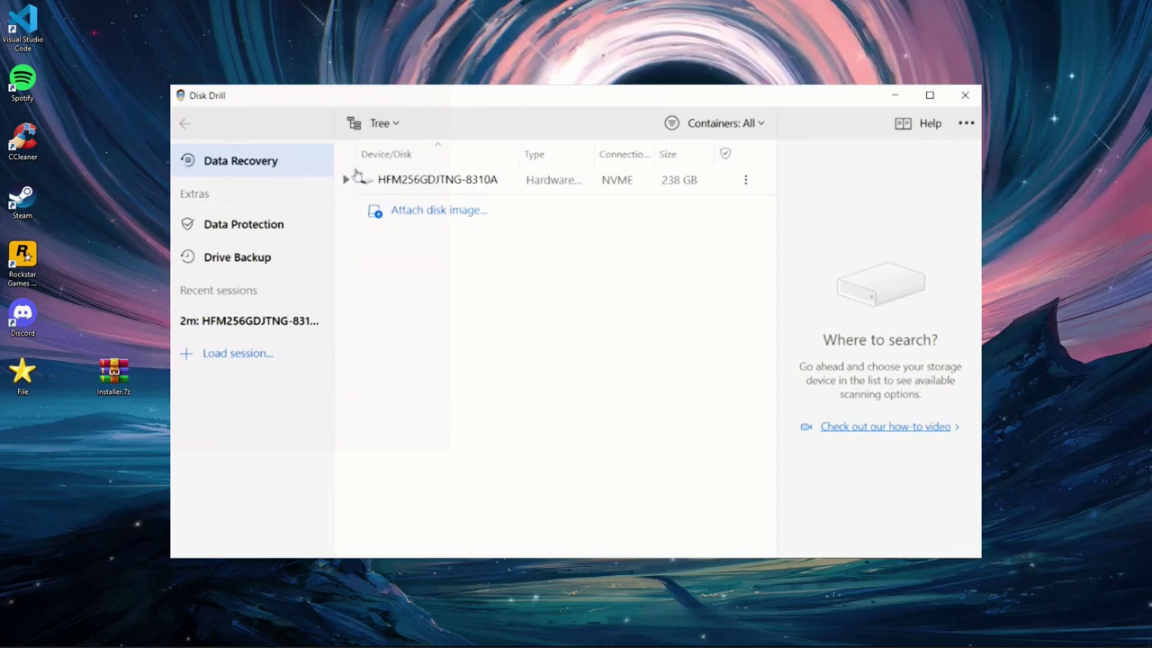
pyautogui.click(478, 186)
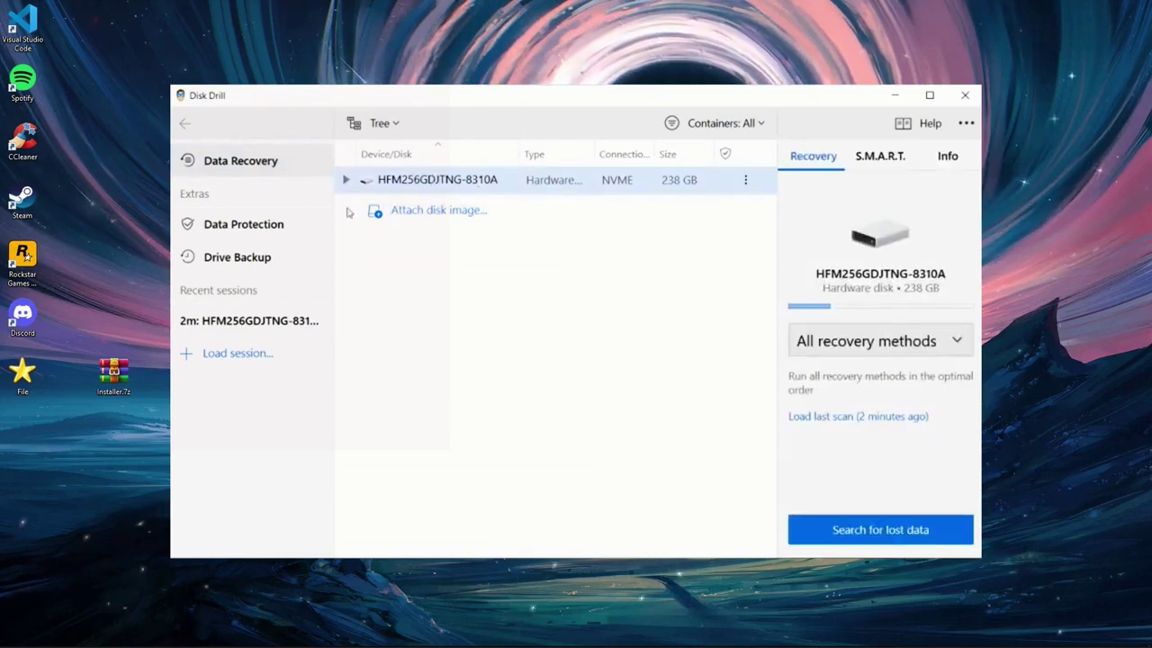
# - Run a second All recovery methods scan on the NVMe drive and select it again
pyautogui.click(868, 349)
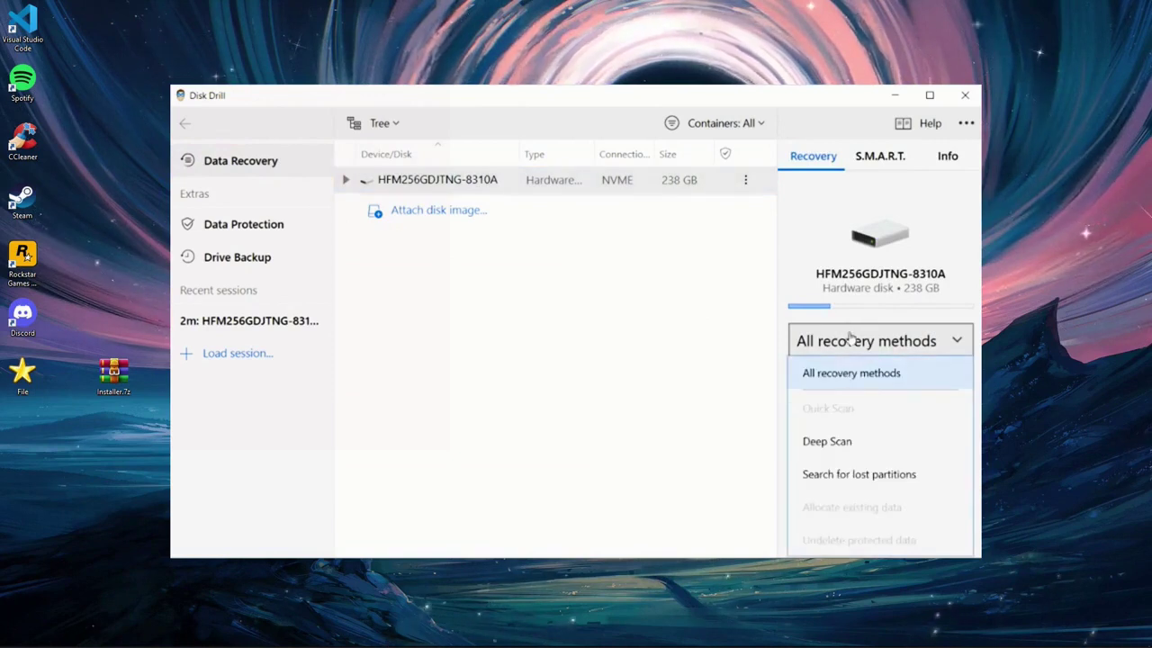
pyautogui.click(855, 371)
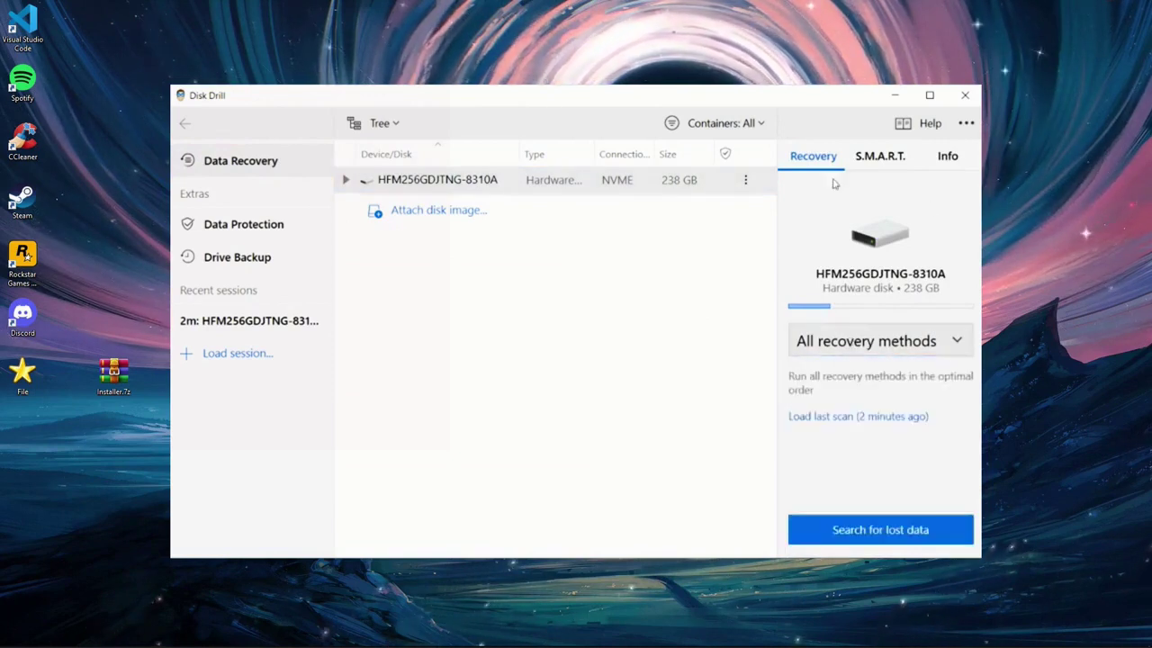
pyautogui.click(929, 342)
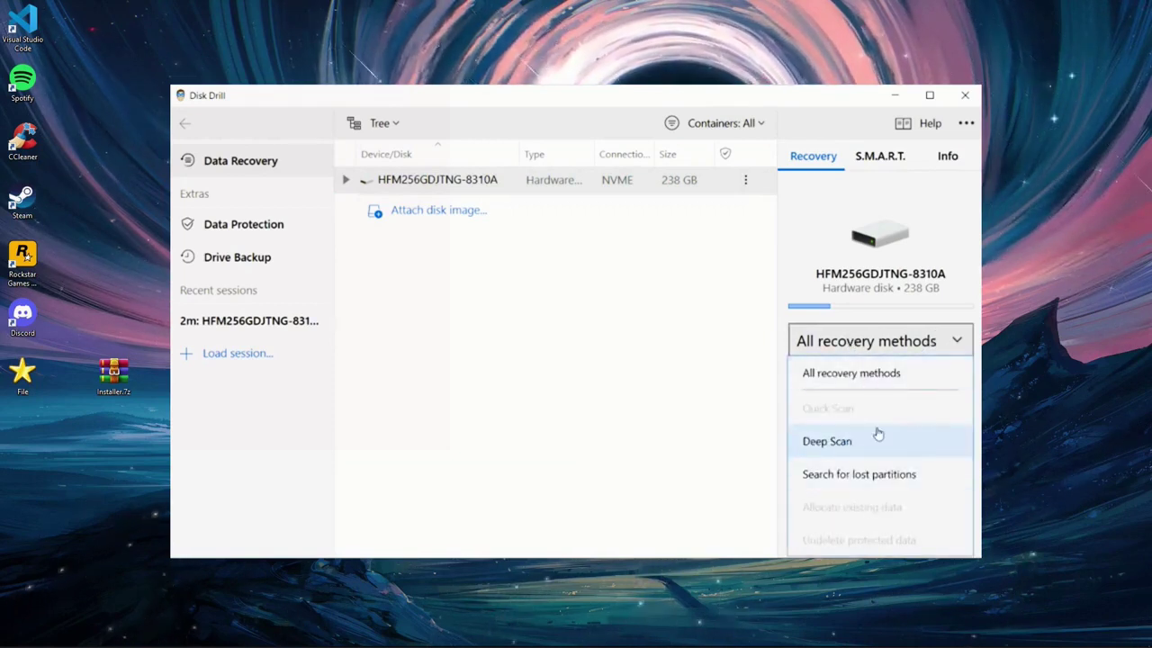
pyautogui.click(895, 373)
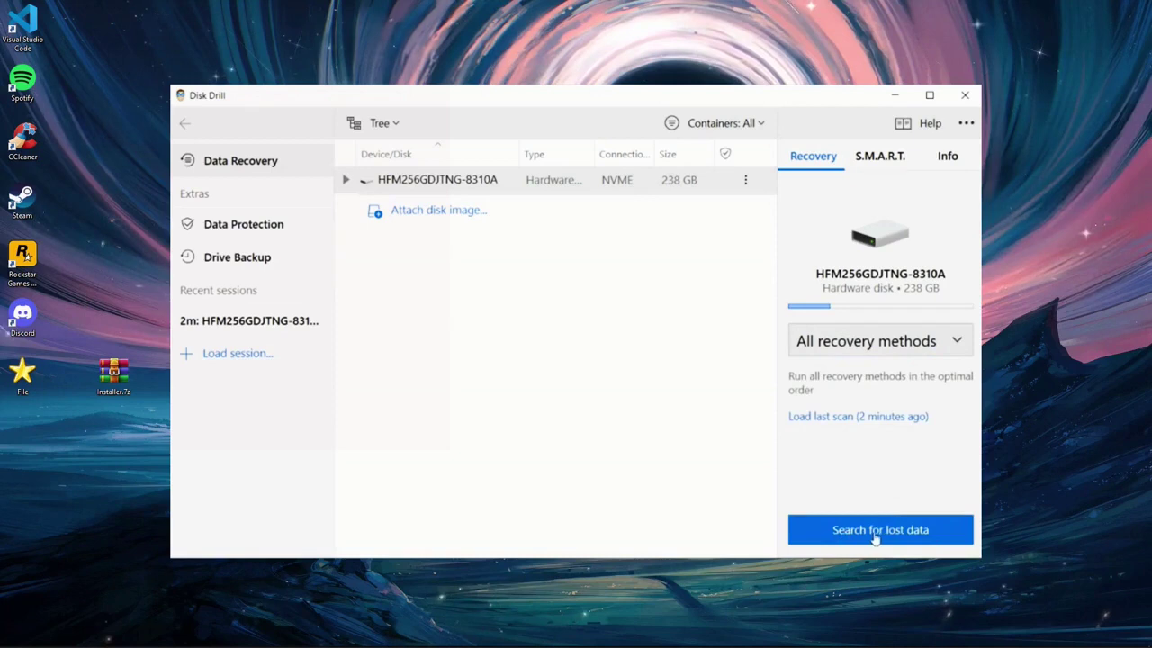
pyautogui.click(904, 533)
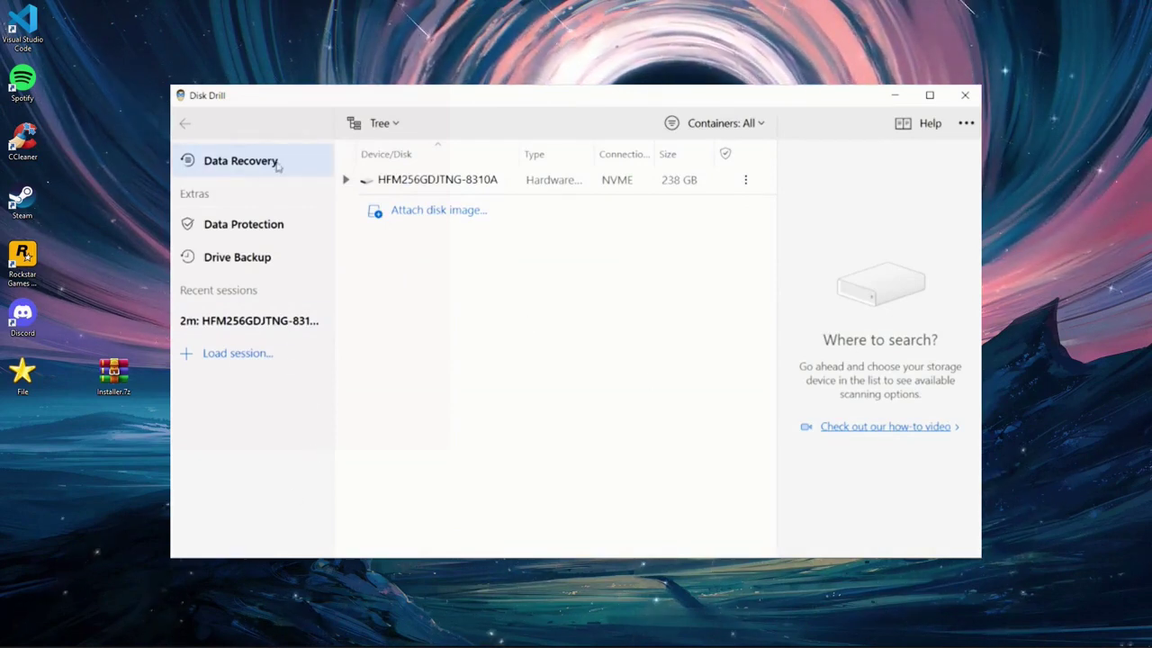
pyautogui.click(477, 184)
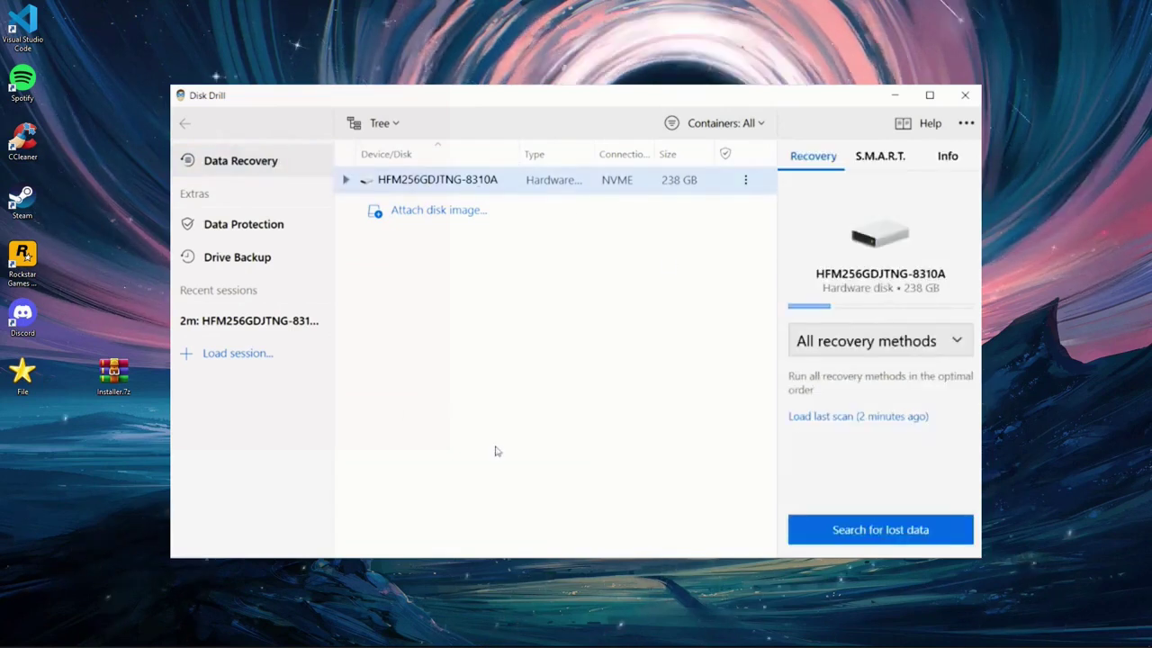
# - Repeat the lost-data scan with All recovery methods, then pick the HFM256GDJTNG-8310A drive once more
pyautogui.click(868, 351)
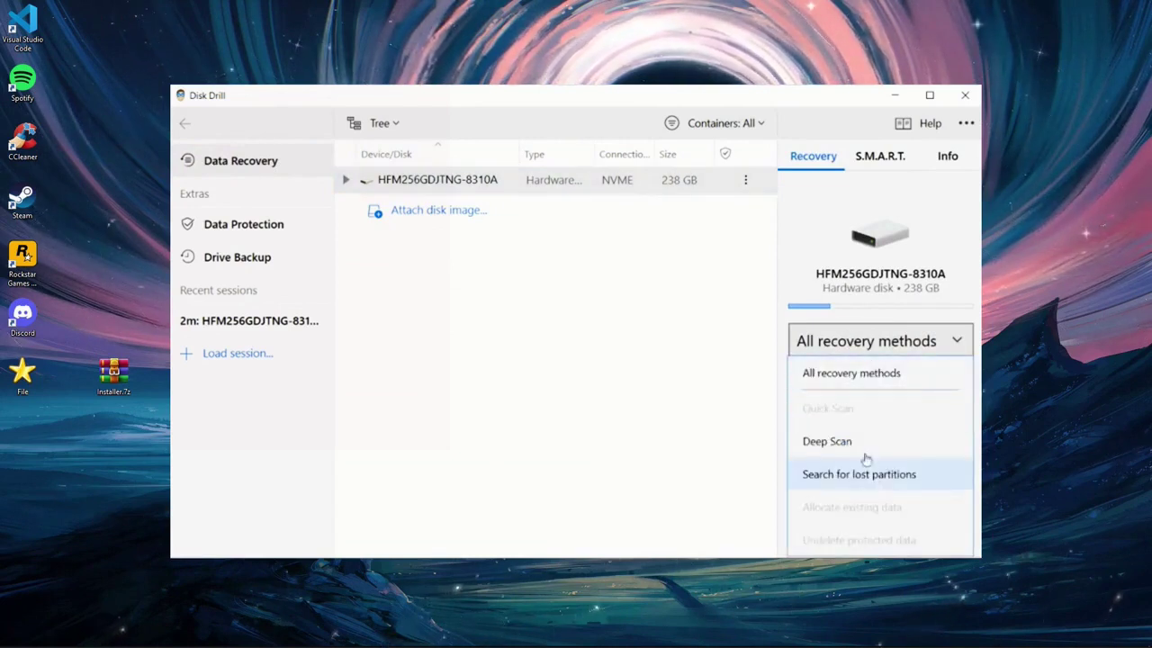
pyautogui.click(893, 373)
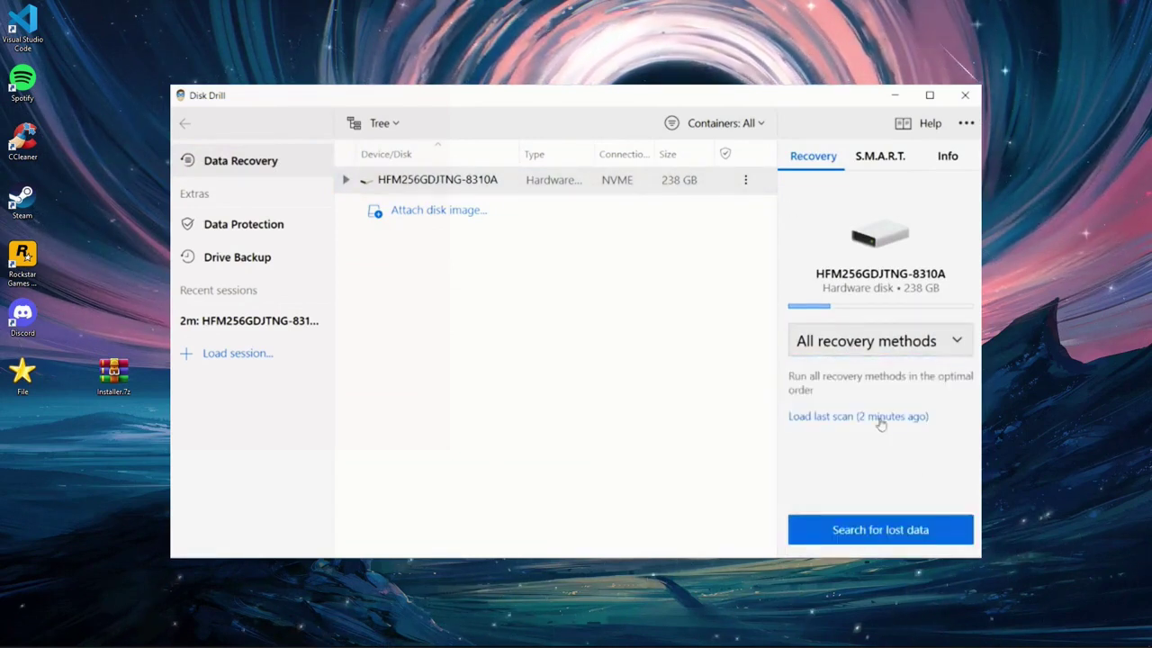
pyautogui.click(929, 342)
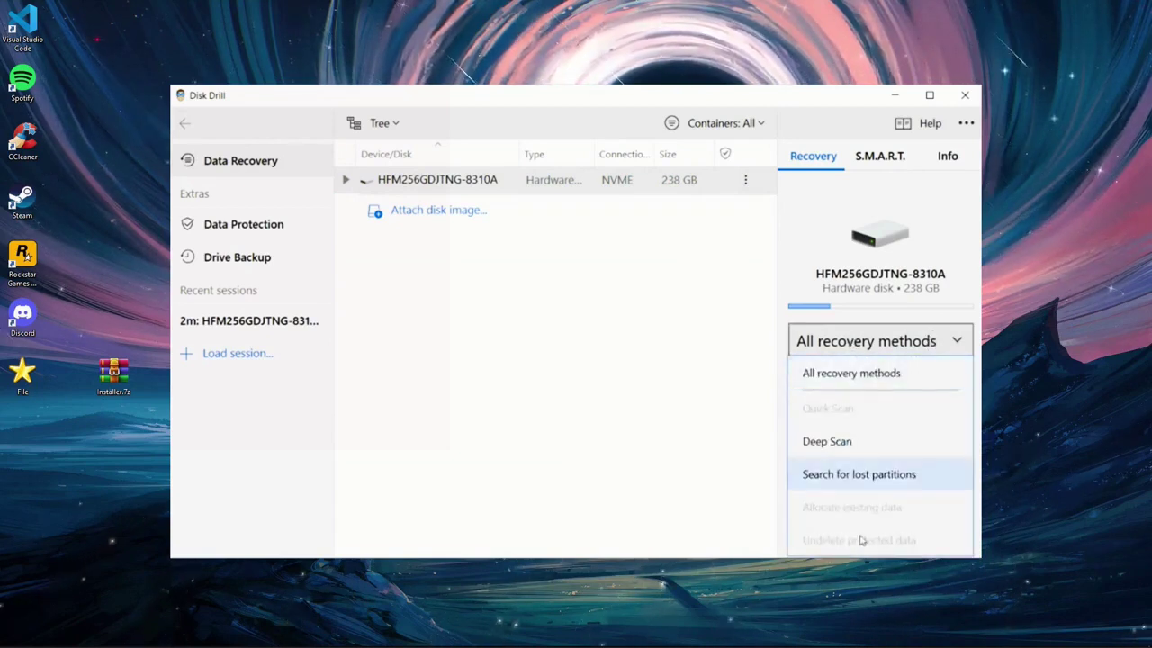
pyautogui.click(895, 374)
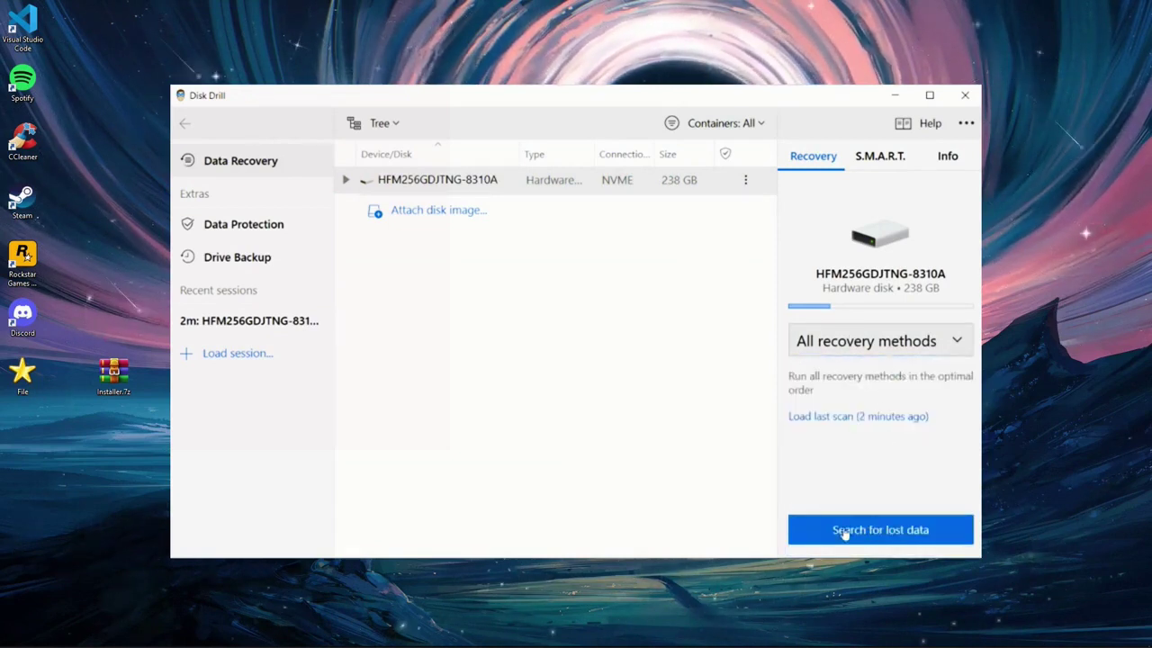
pyautogui.click(902, 531)
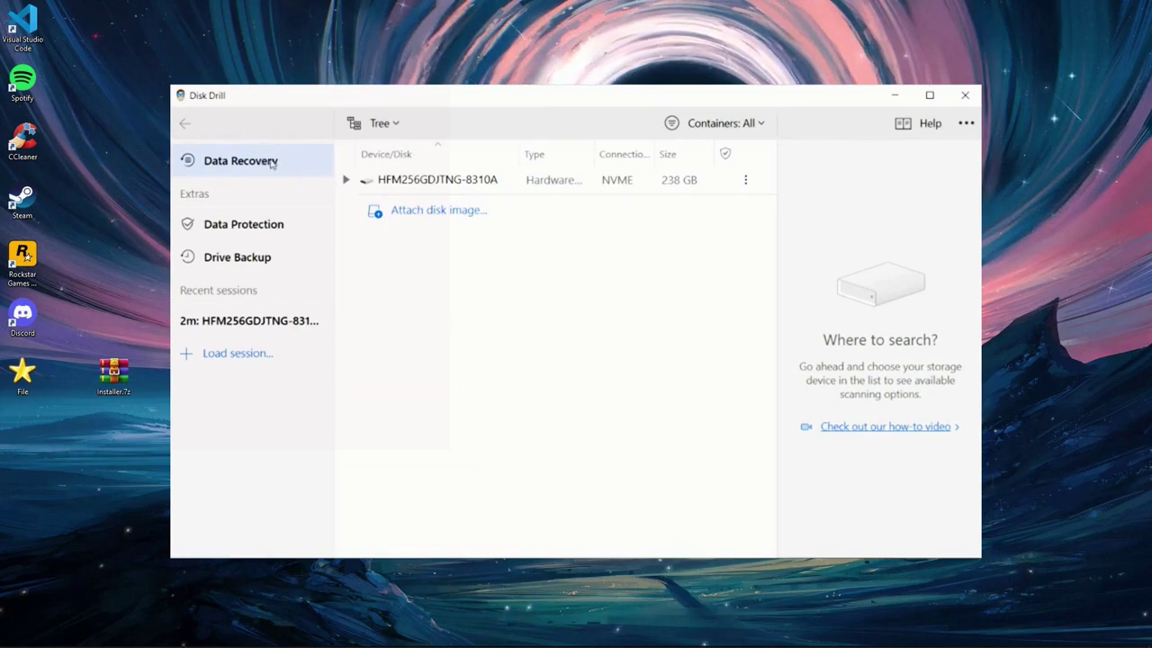
pyautogui.click(531, 181)
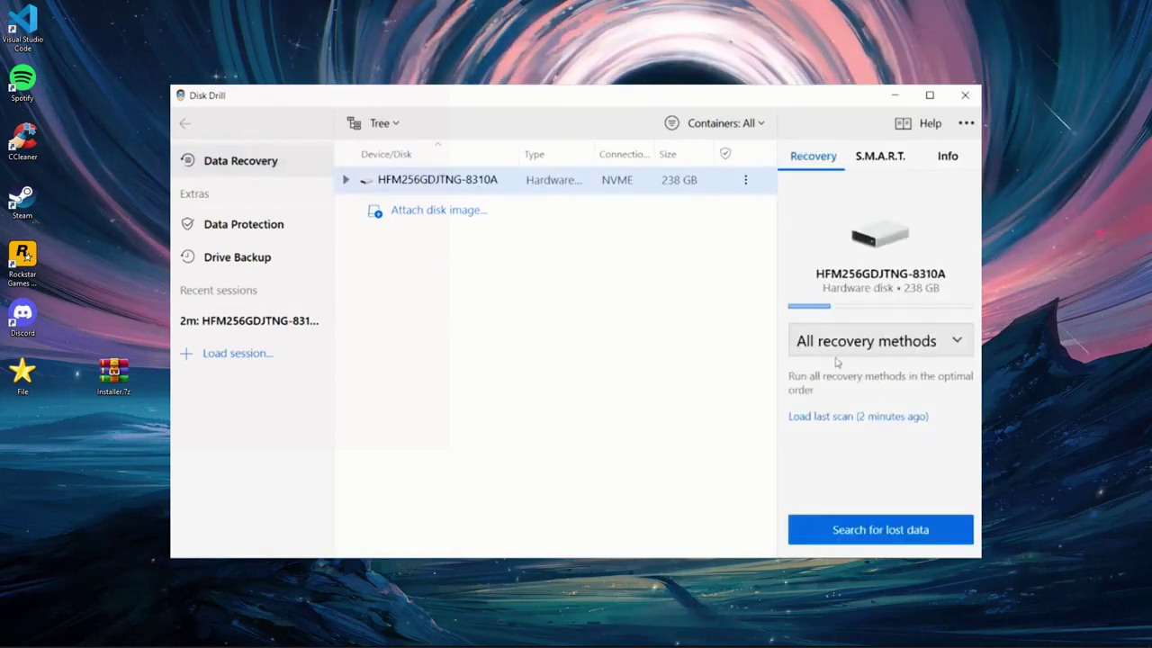
# - Search the NVMe drive for lost files again with All recovery methods, then reselect it
pyautogui.click(868, 352)
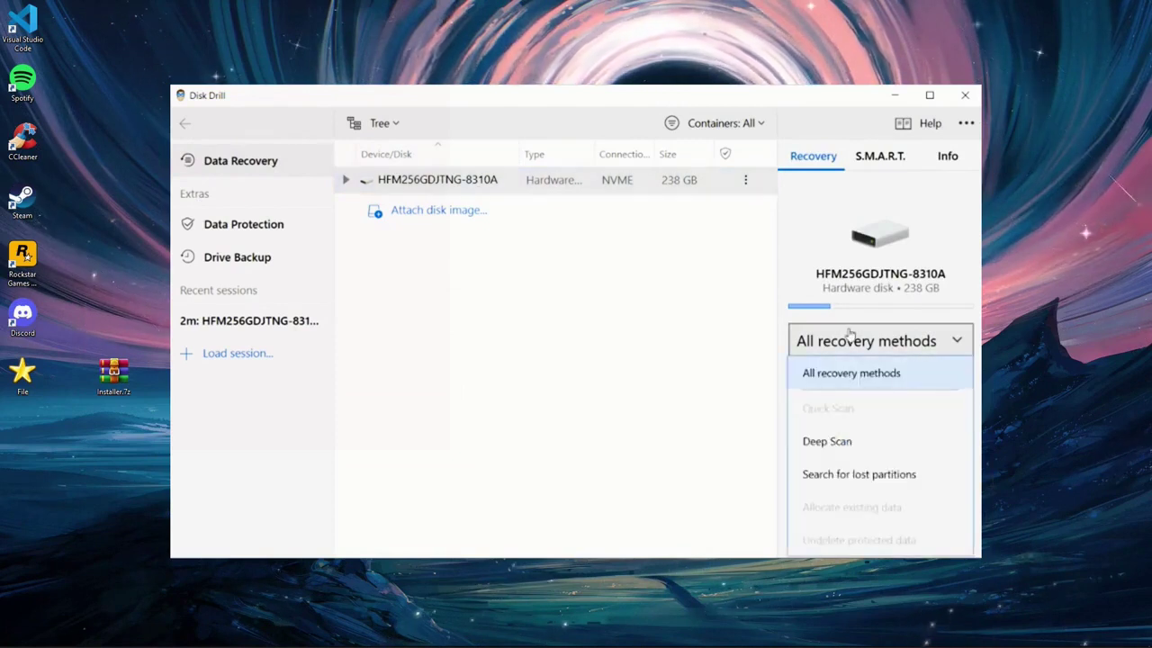
pyautogui.click(864, 421)
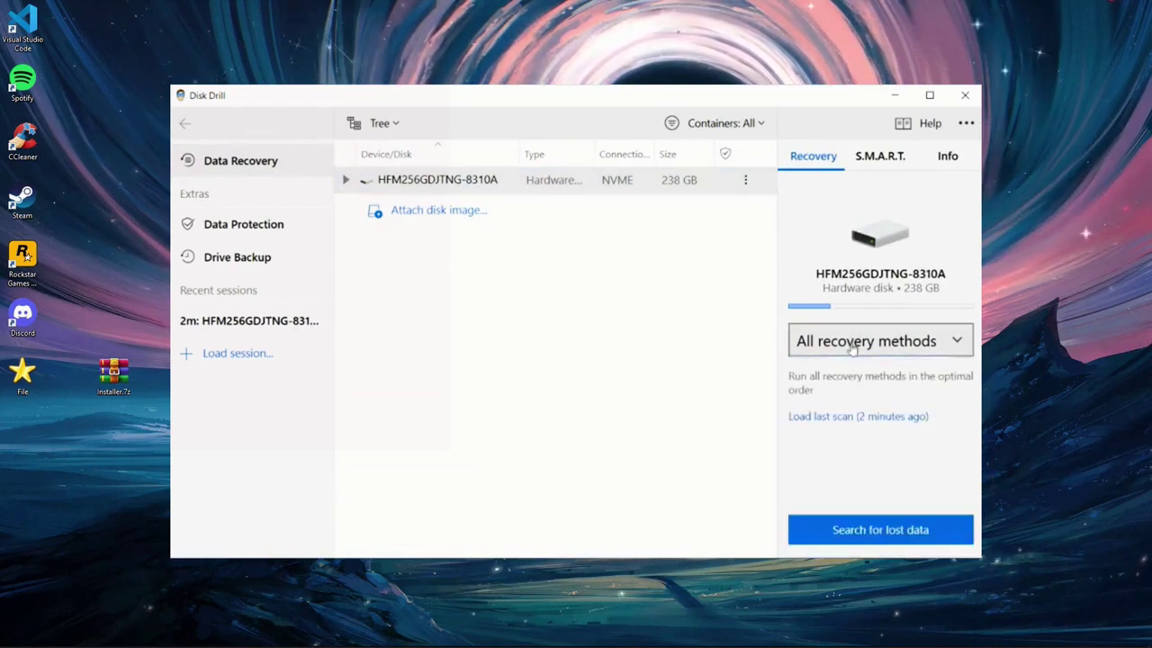
pyautogui.click(930, 341)
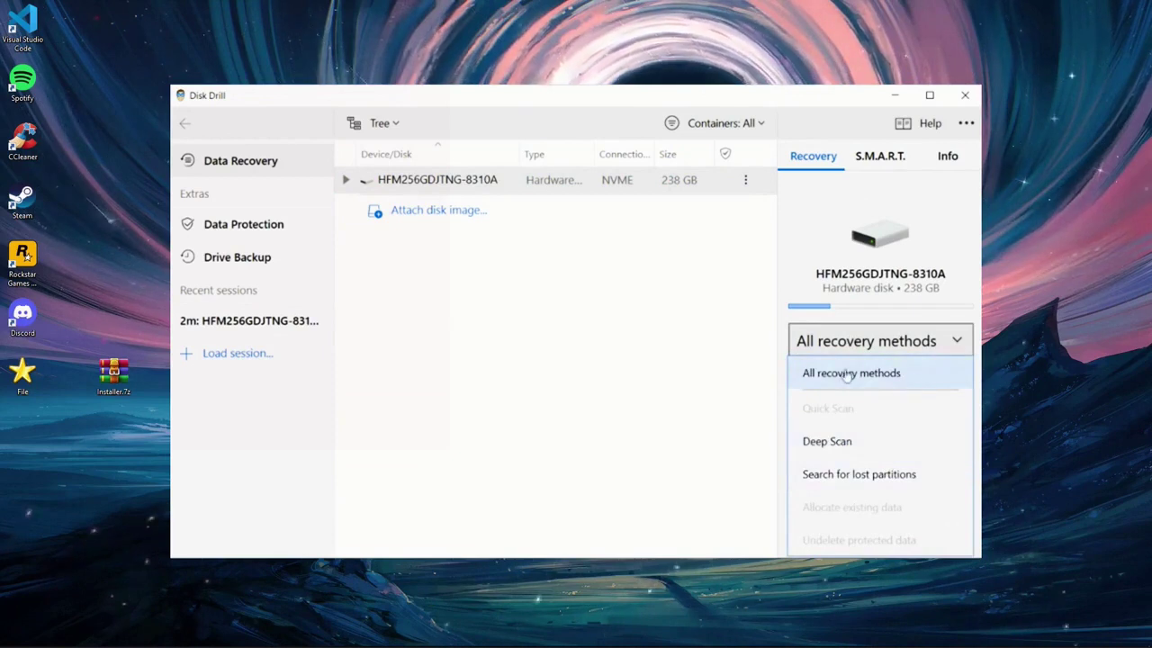
pyautogui.click(888, 374)
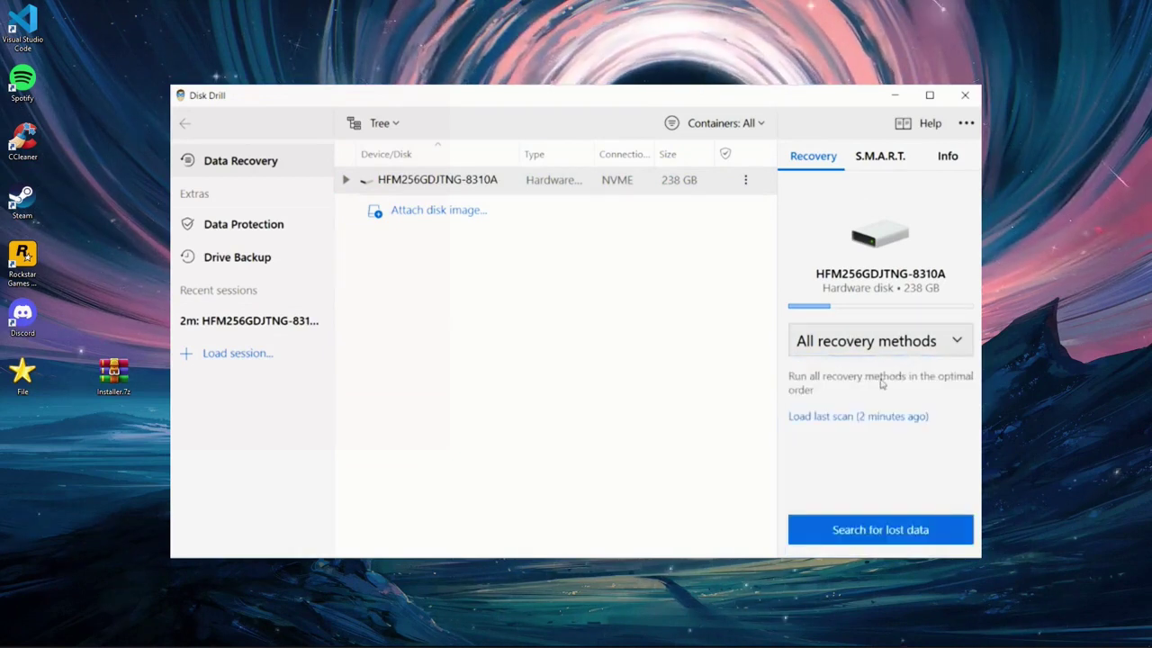
pyautogui.click(876, 532)
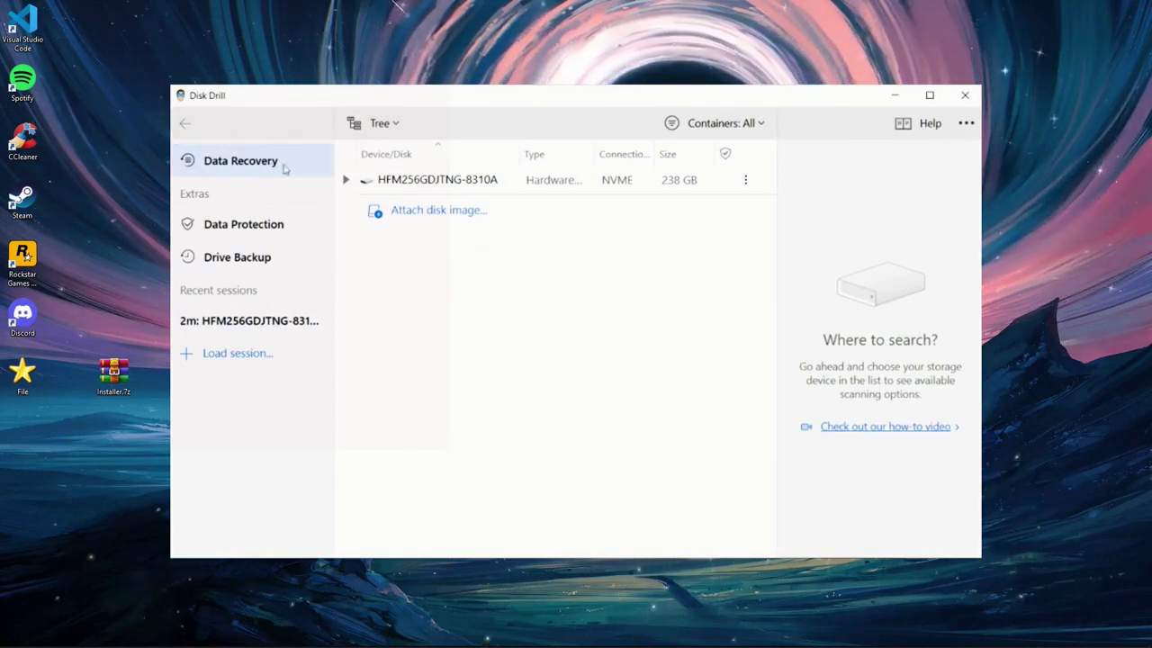
pyautogui.click(479, 188)
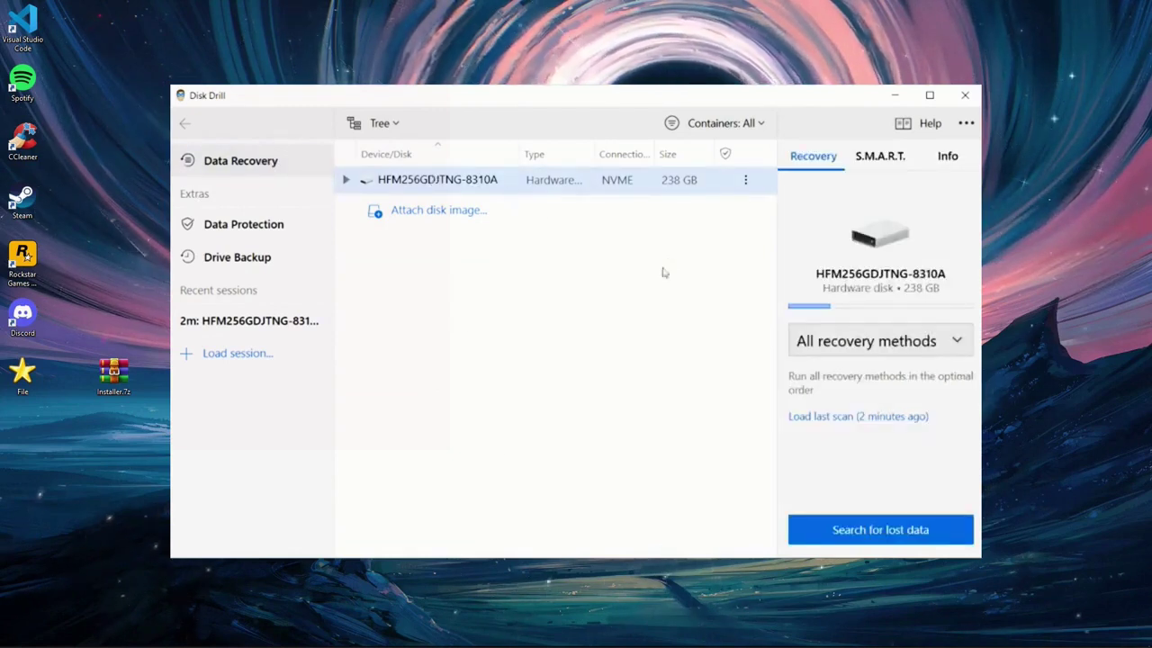
# - Keep All recovery methods as the scan type for the selected 238 GB NVMe drive
pyautogui.click(859, 340)
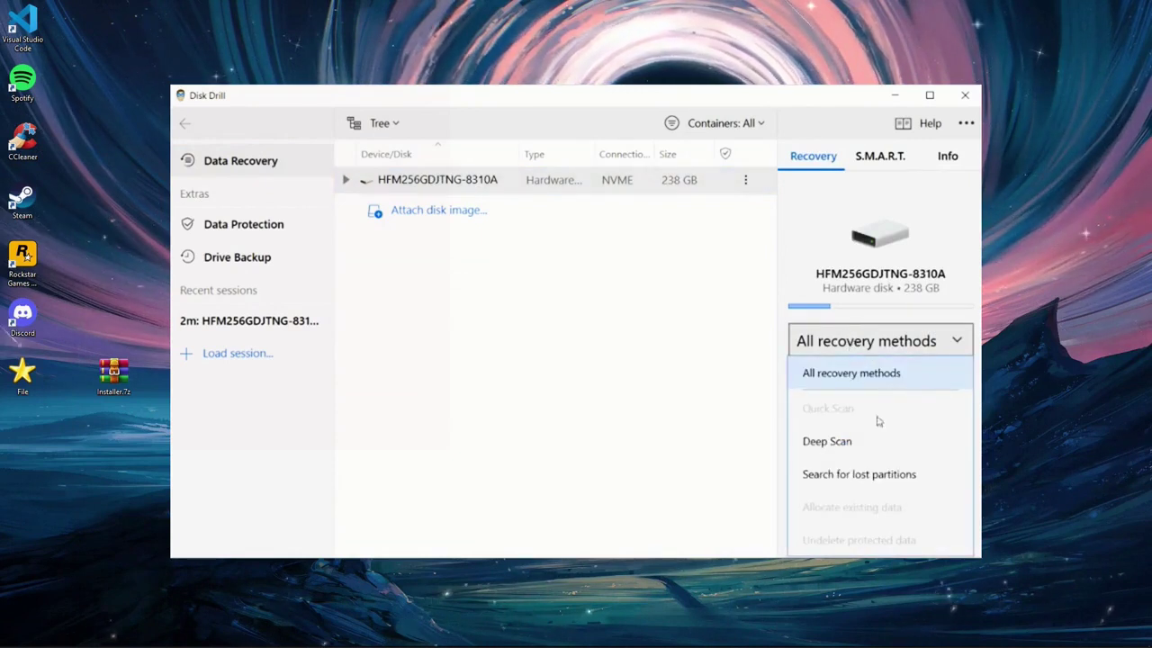
pyautogui.click(867, 381)
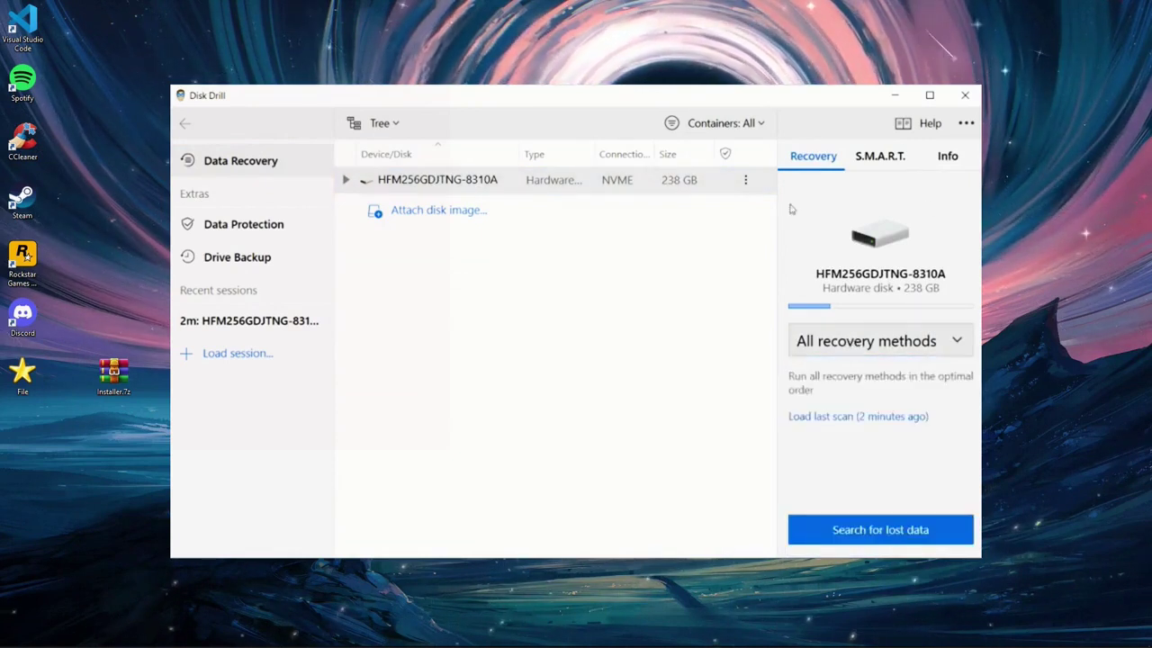